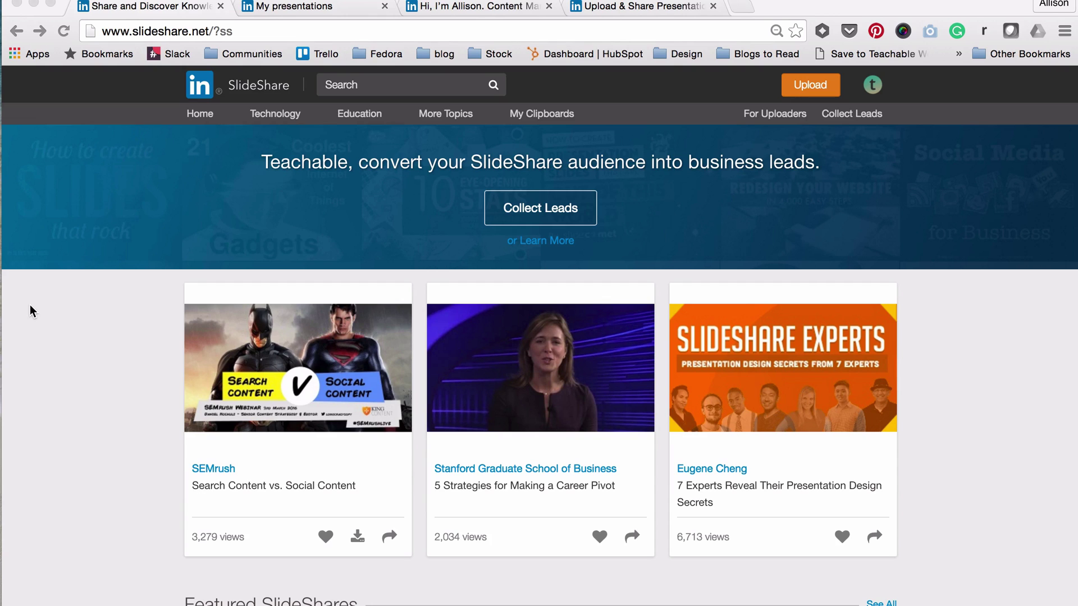
# Bring up the Teachable SlideShare profile page with its list of presentations.
pyautogui.scroll(-4, 29, 305)
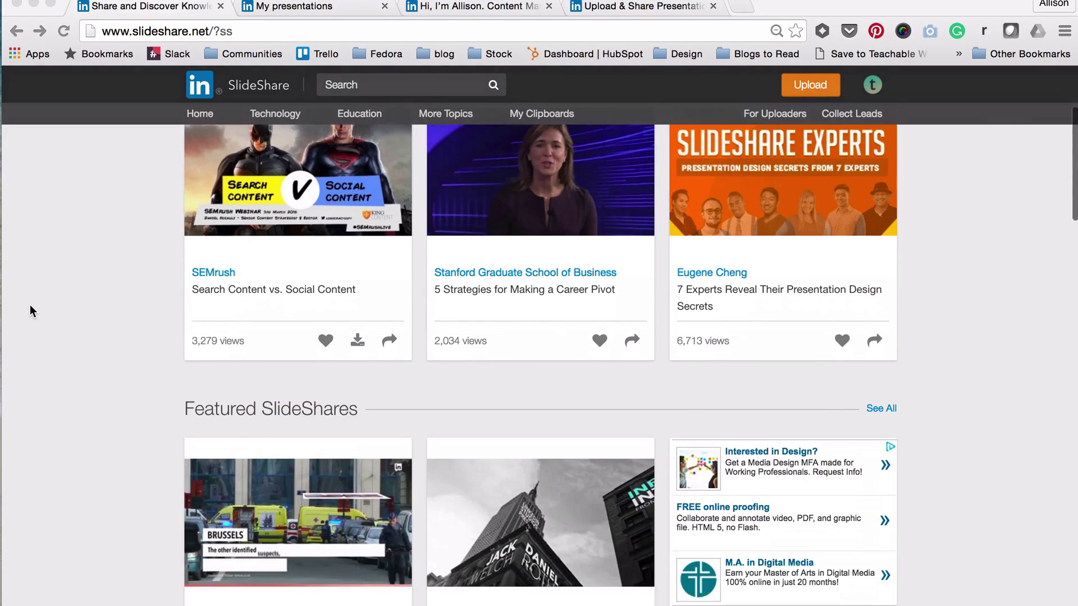
pyautogui.scroll(-2, 30, 311)
pyautogui.scroll(-3, 30, 310)
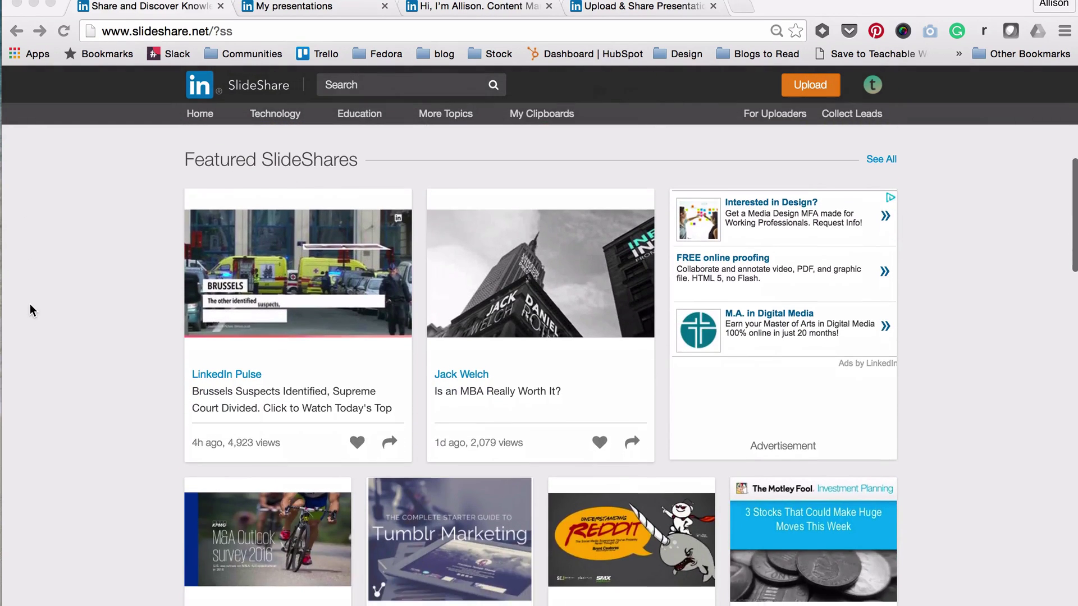
pyautogui.scroll(-3, 29, 305)
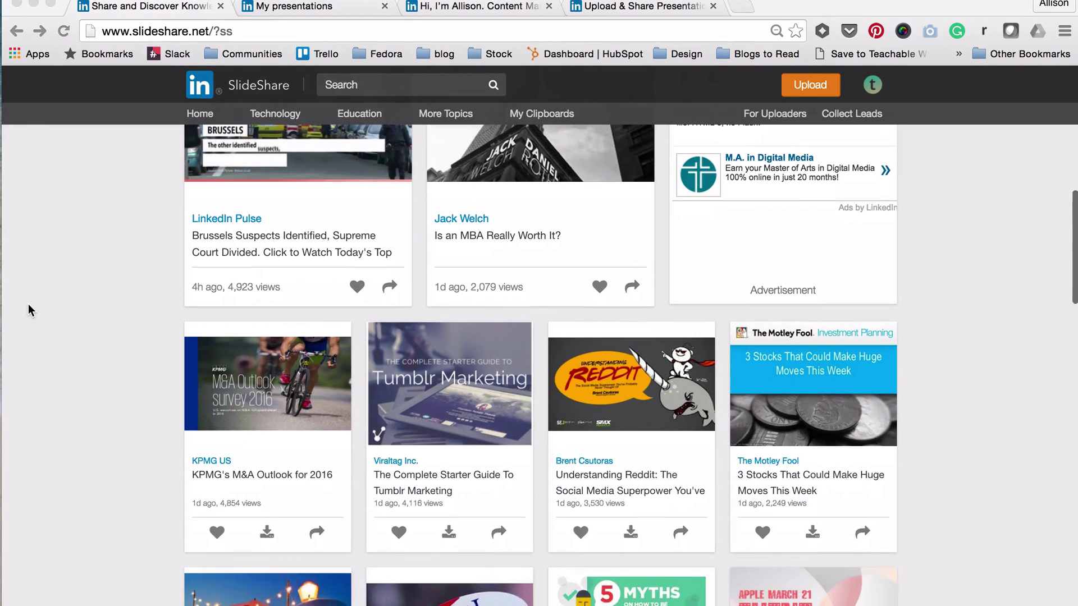
pyautogui.scroll(-3, 30, 311)
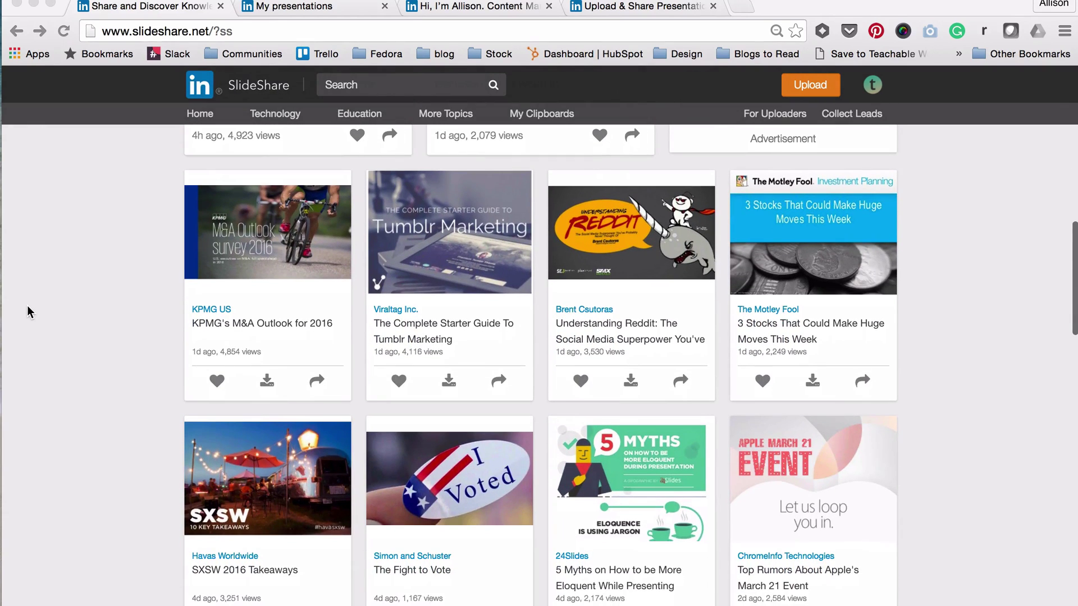
pyautogui.scroll(-3, 30, 314)
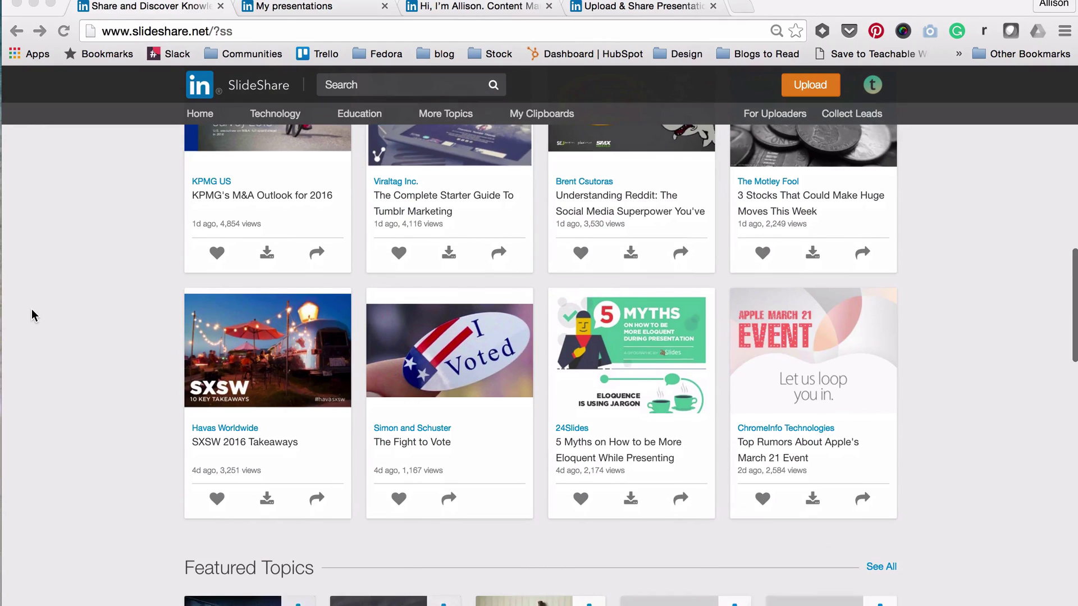
pyautogui.scroll(-3, 35, 315)
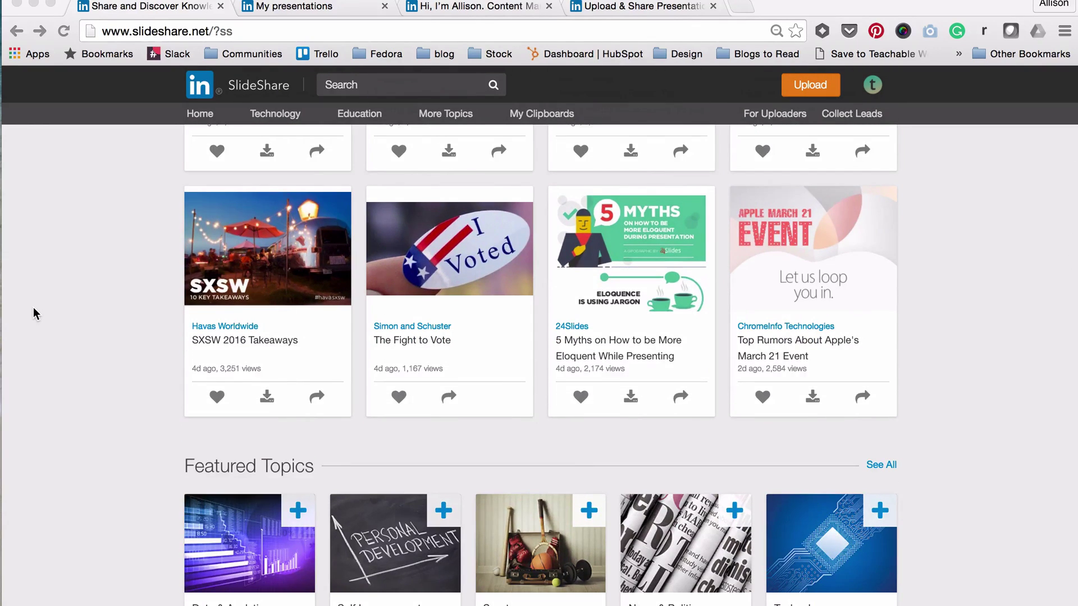
pyautogui.scroll(10, 35, 314)
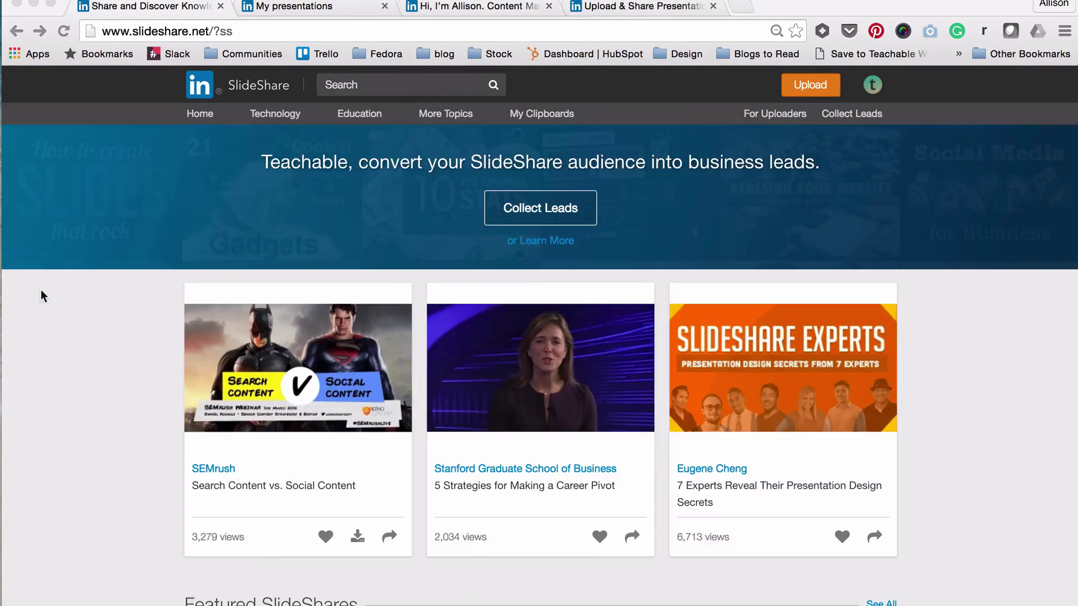
pyautogui.click(338, 12)
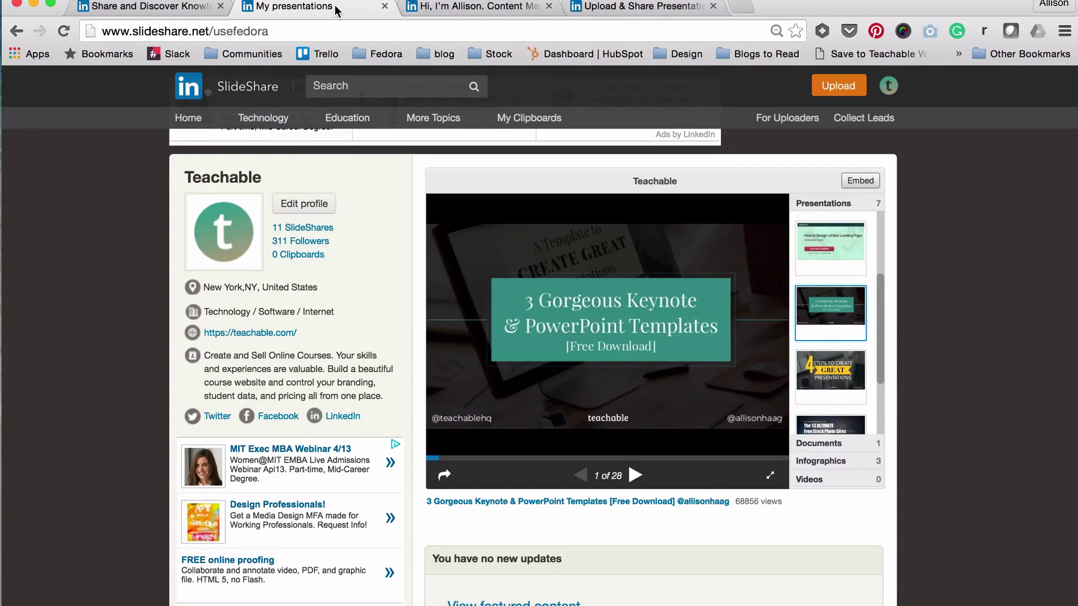
# Open the 3 Gorgeous Keynote & PowerPoint Templates deck and page forward to slide 7.
pyautogui.click(484, 12)
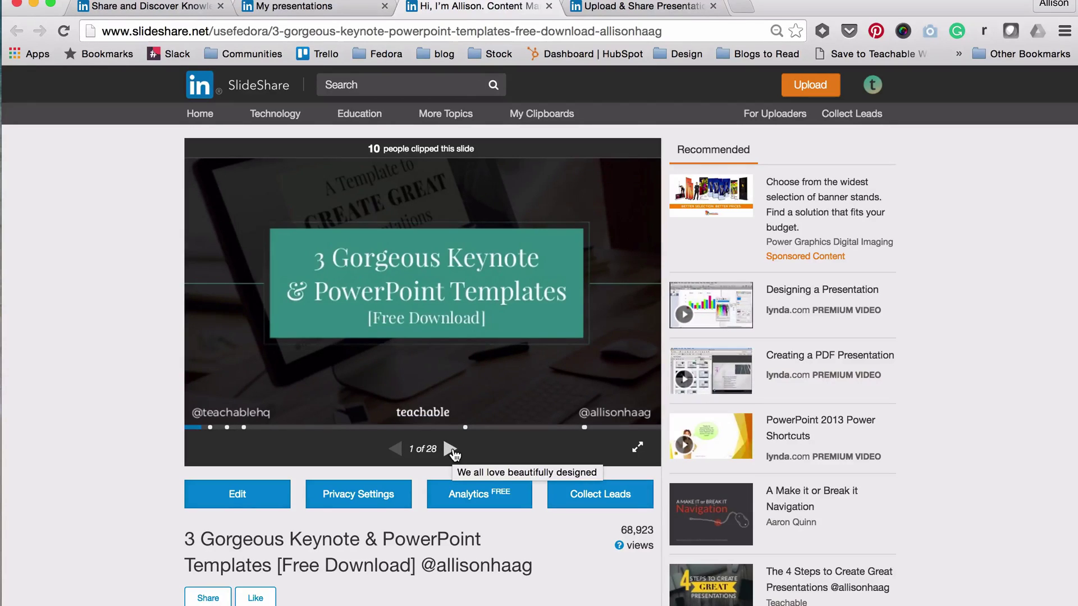
pyautogui.click(450, 449)
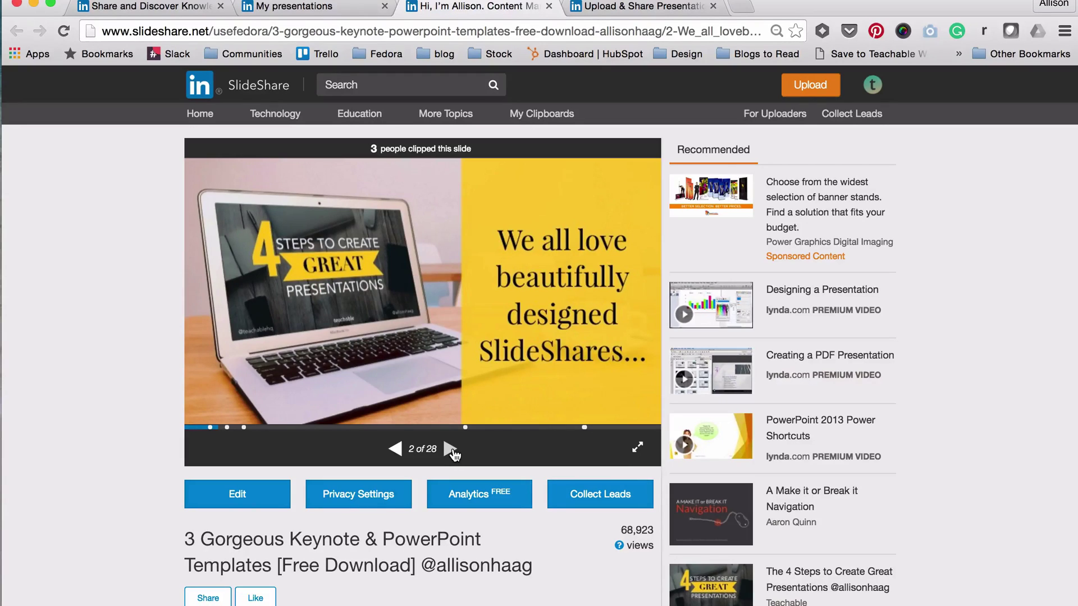
pyautogui.click(452, 450)
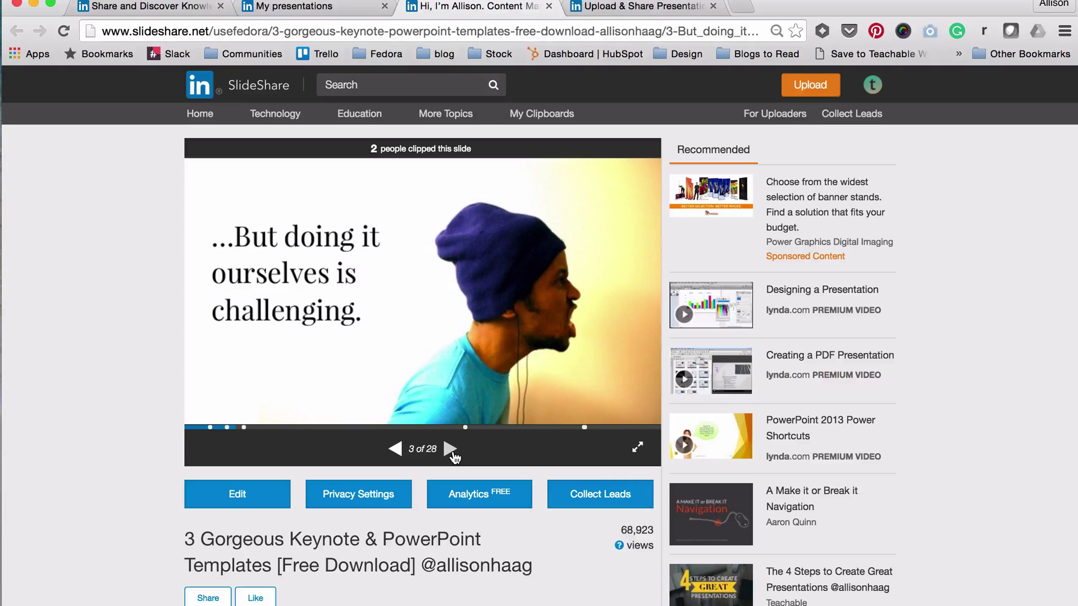
pyautogui.click(452, 451)
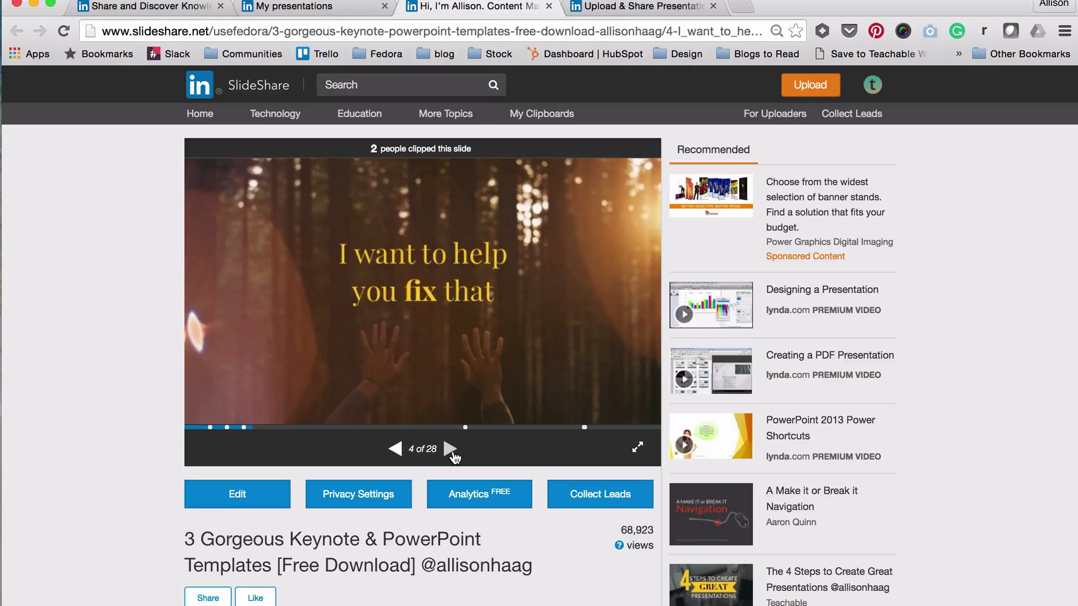
pyautogui.click(452, 450)
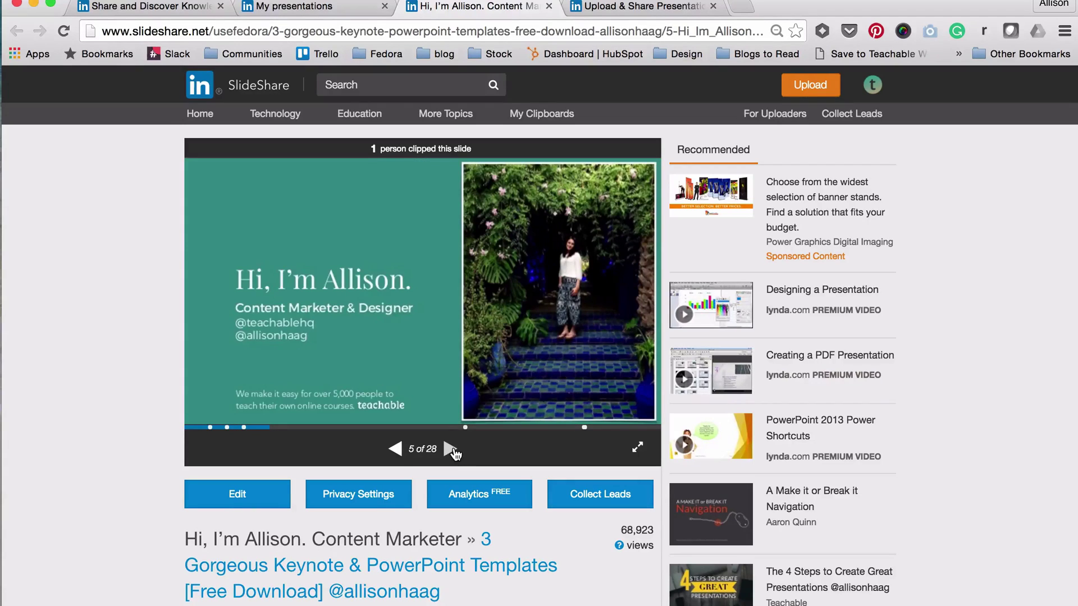
pyautogui.click(452, 451)
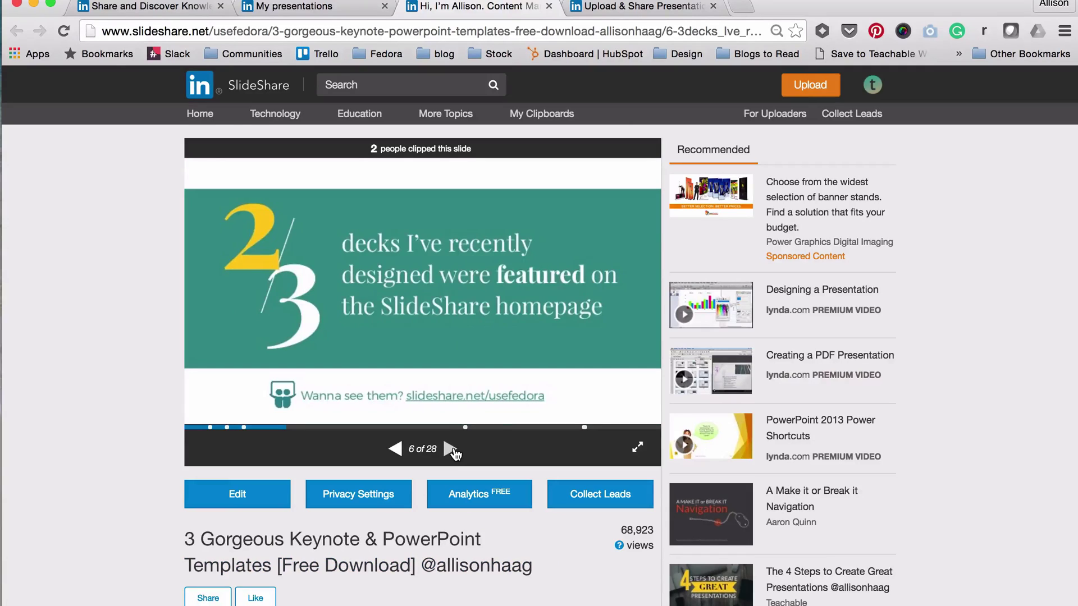
pyautogui.click(452, 451)
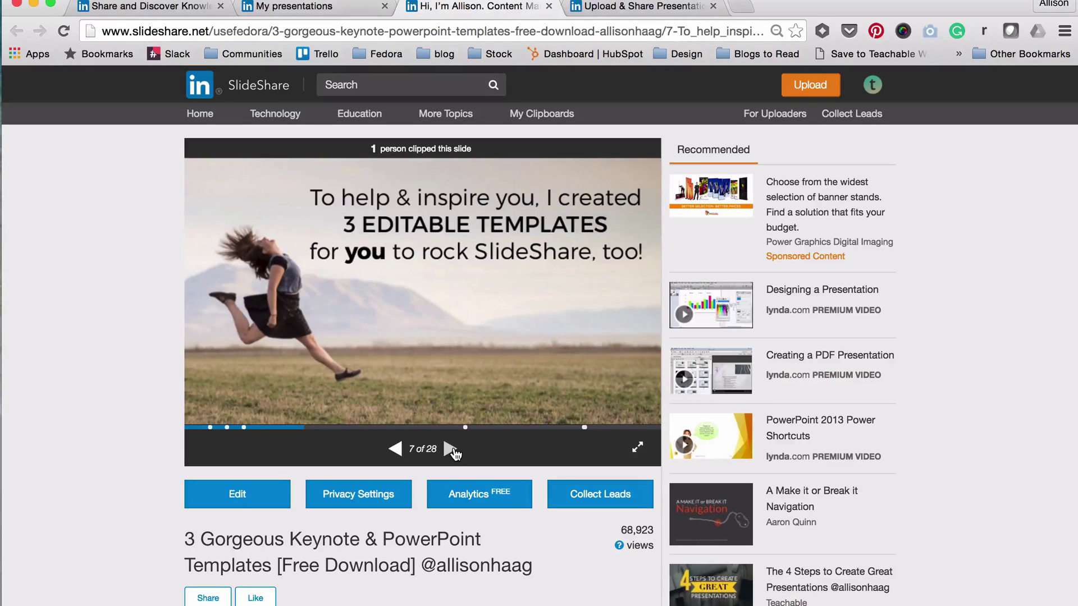
# Jump ahead on the progress bar to slide 25, 'Data Point Here'.
pyautogui.moveTo(630, 440)
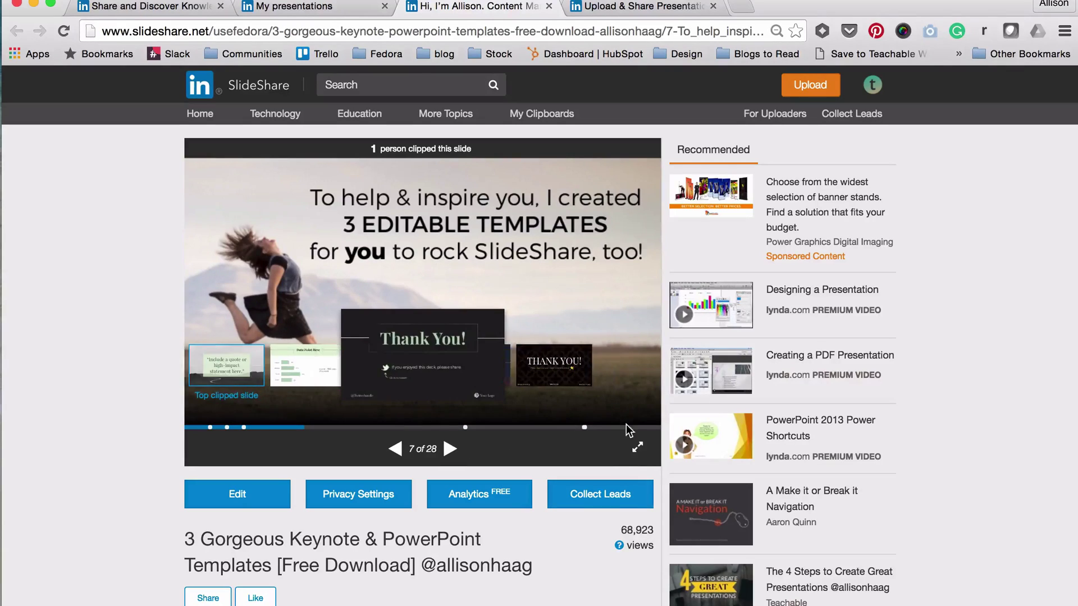
pyautogui.click(622, 429)
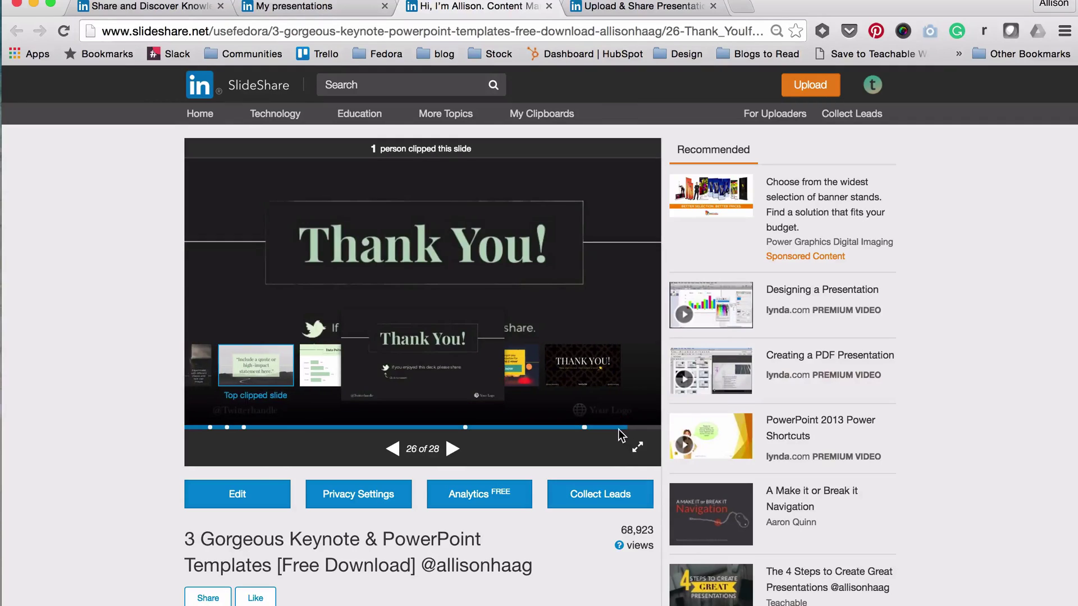
pyautogui.click(599, 428)
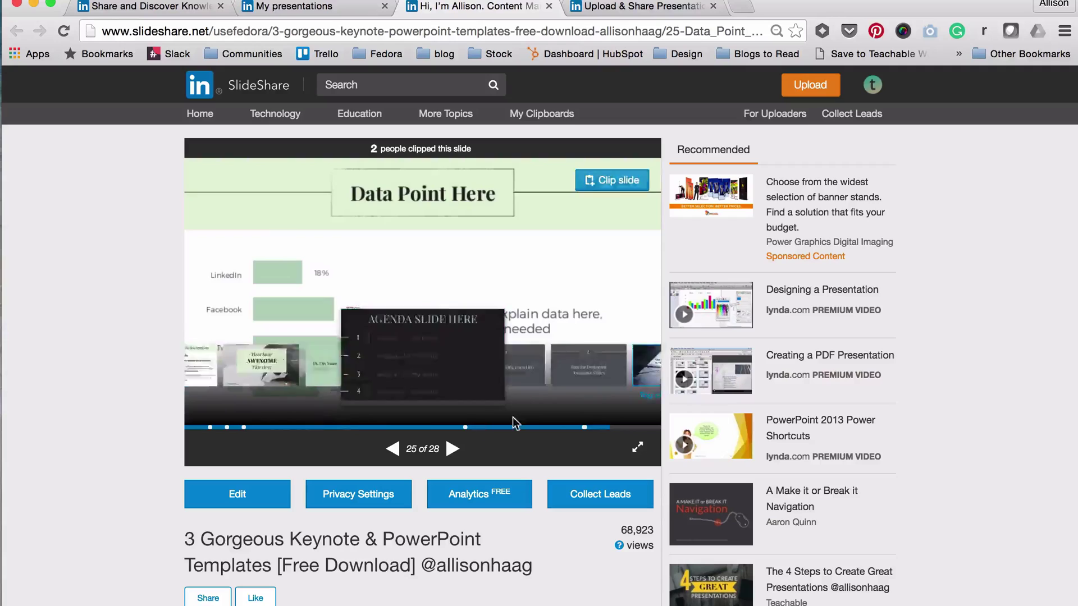
# Jump to slide 27 of 28, the 'GET THEM NOW' download offer slide.
pyautogui.click(639, 428)
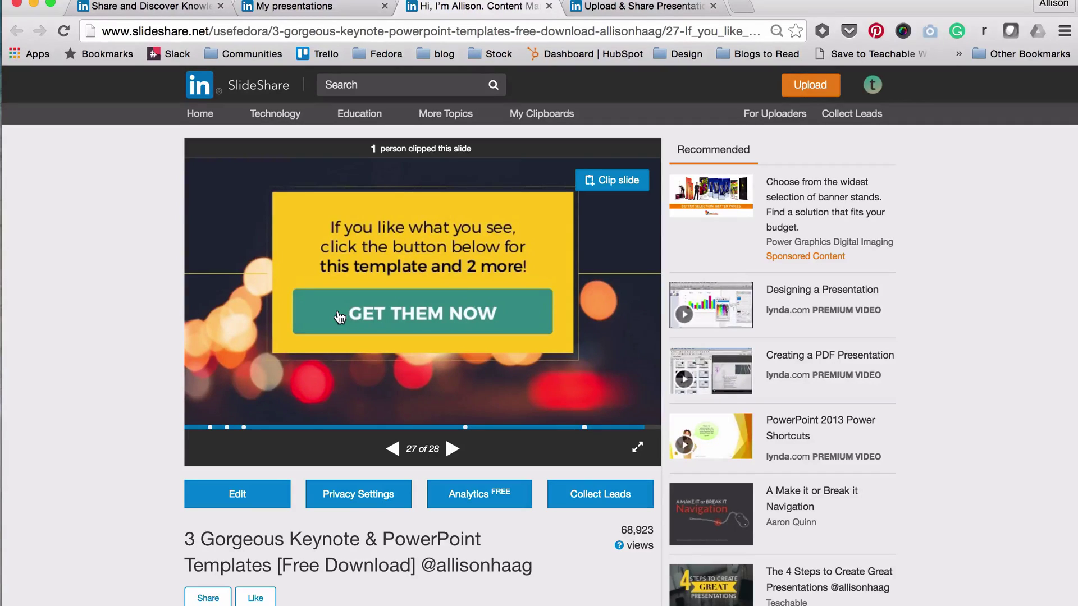
# Go back to slide 2 of 28, 'We all love beautifully designed SlideShares…'.
pyautogui.click(230, 427)
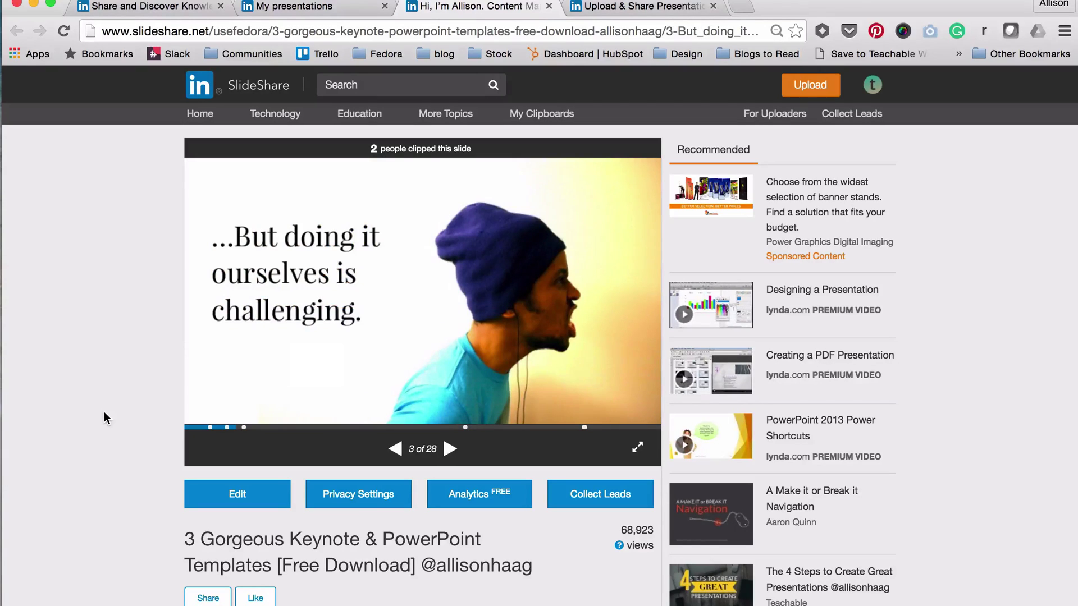
pyautogui.press('Left')
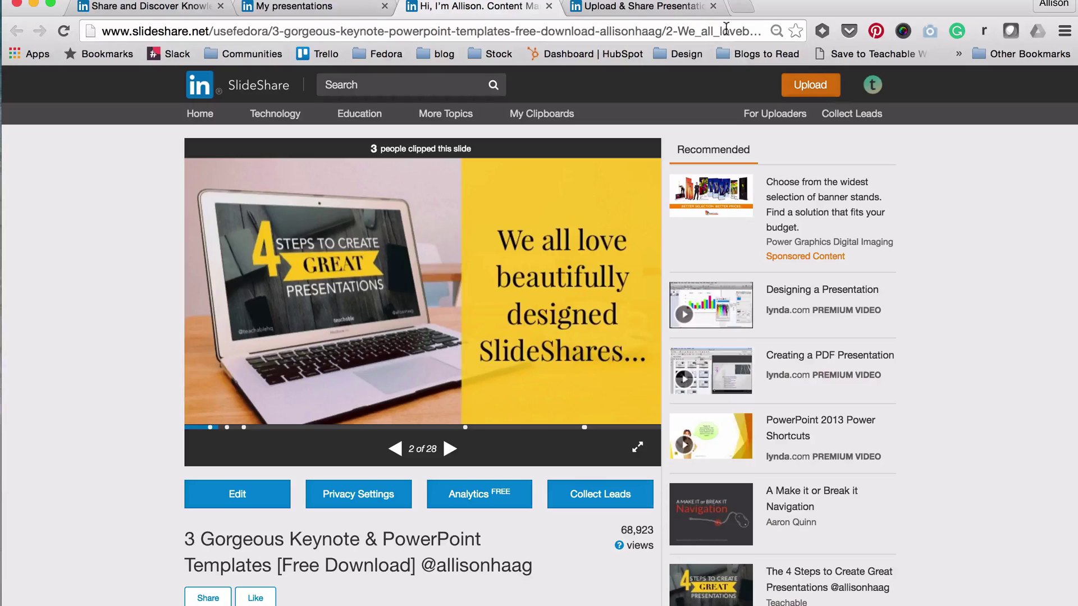
# Upload the PDF deck and replace its auto-filled title with 'Four Steps to a Great Presentation'.
pyautogui.click(680, 12)
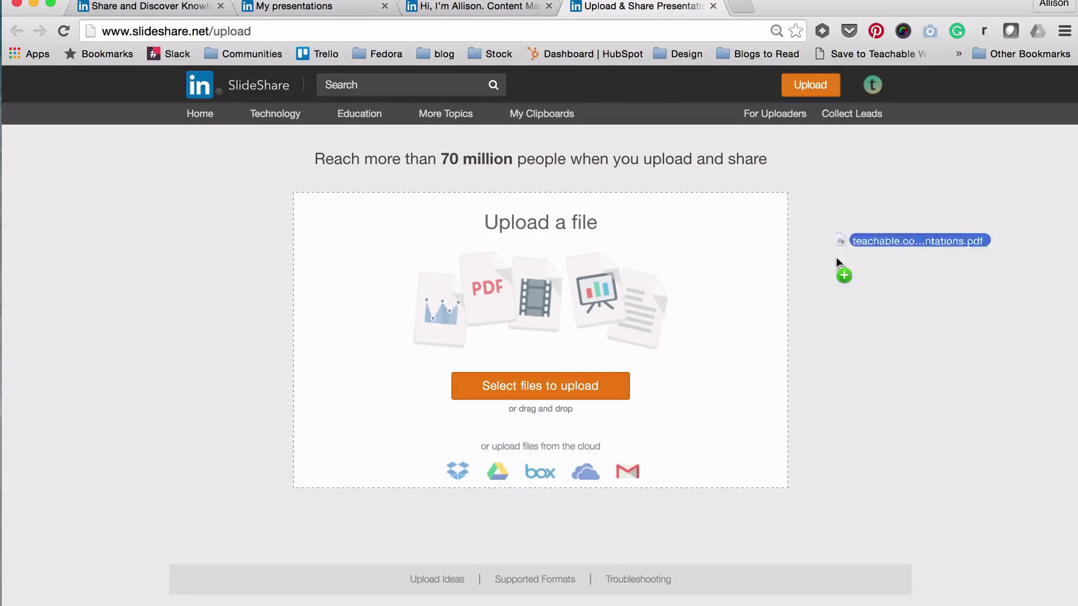
pyautogui.moveTo(842, 269); pyautogui.dragTo(602, 302)
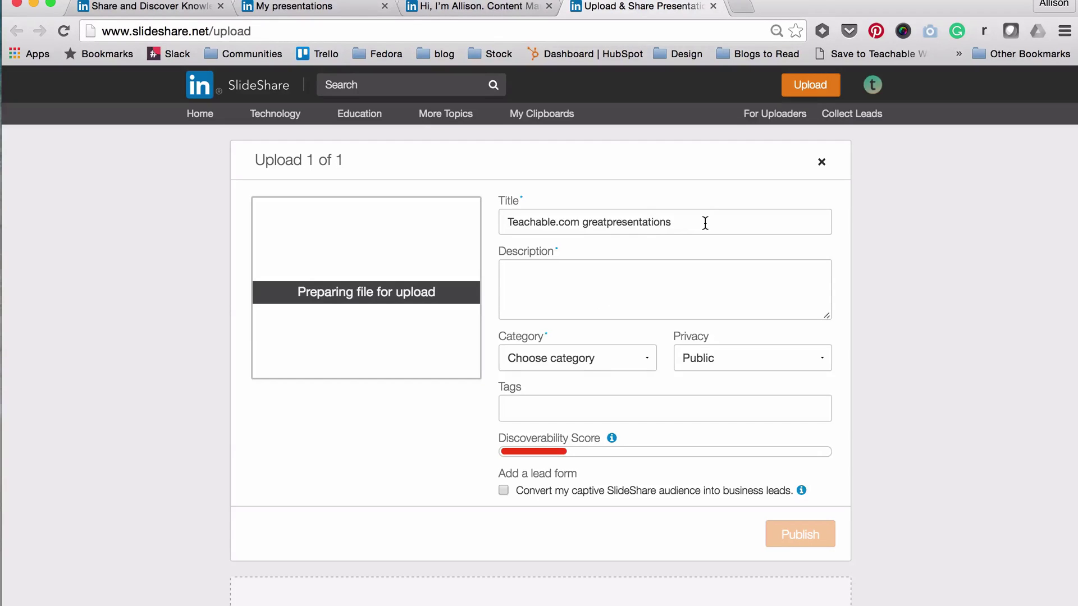
pyautogui.moveTo(705, 223); pyautogui.dragTo(582, 208)
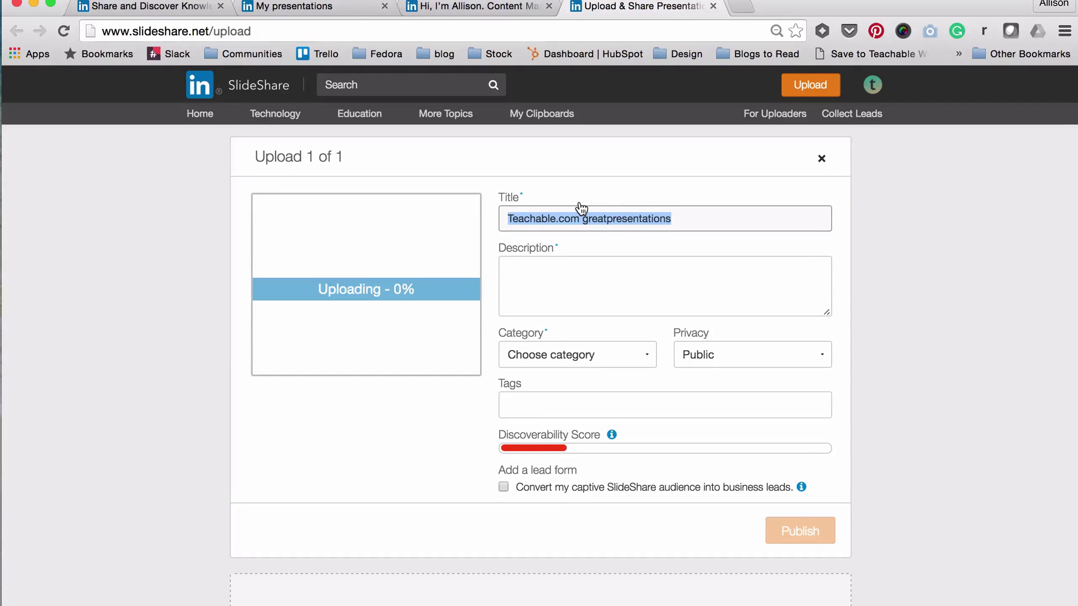
pyautogui.press('BackSpace')
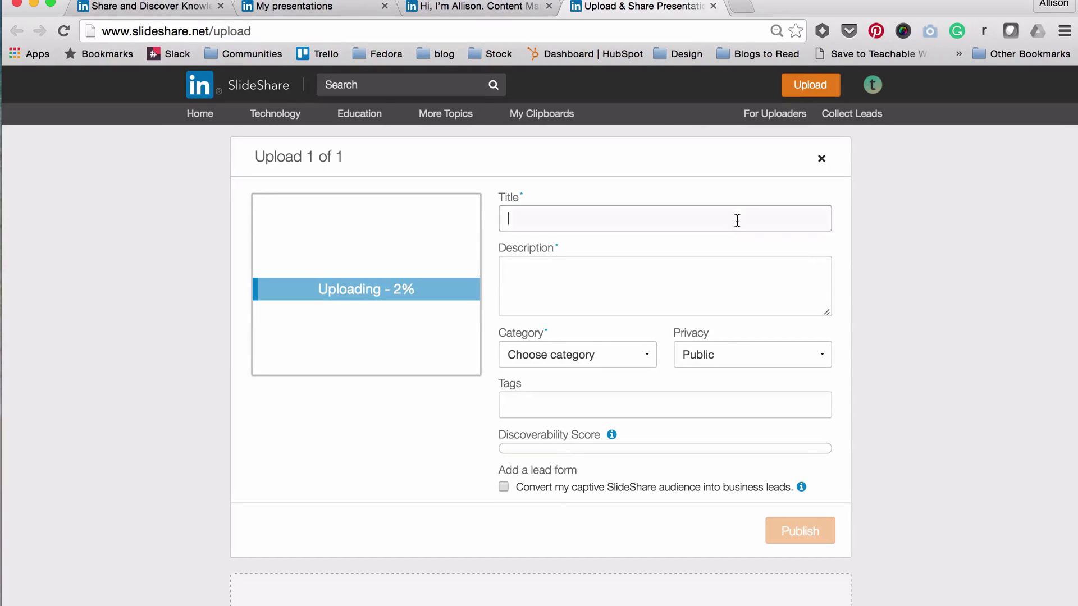
pyautogui.write('Four Steps to a Great Presentation')
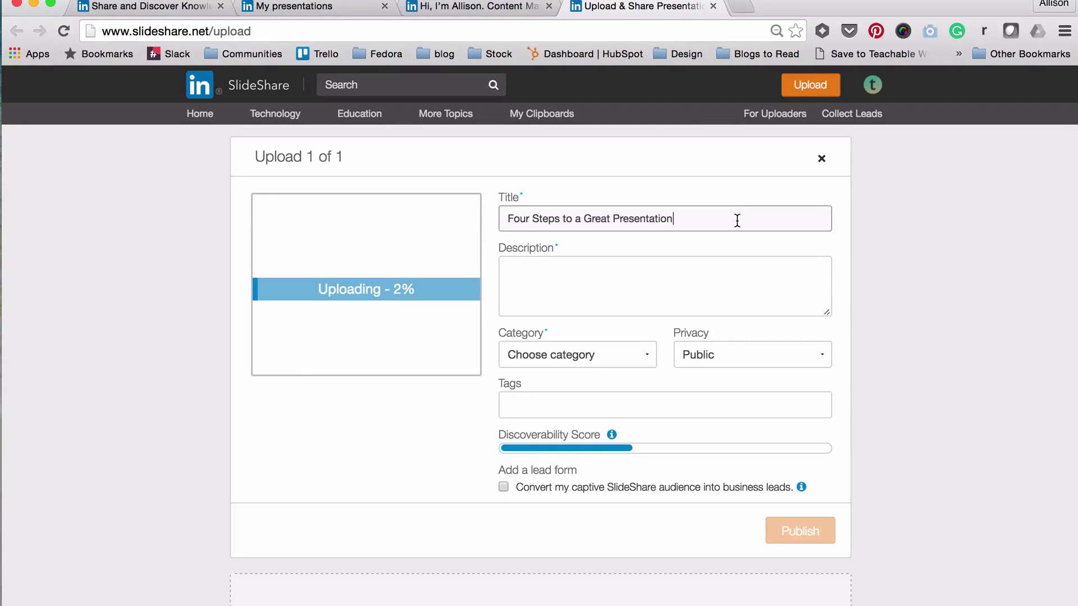
pyautogui.click(633, 278)
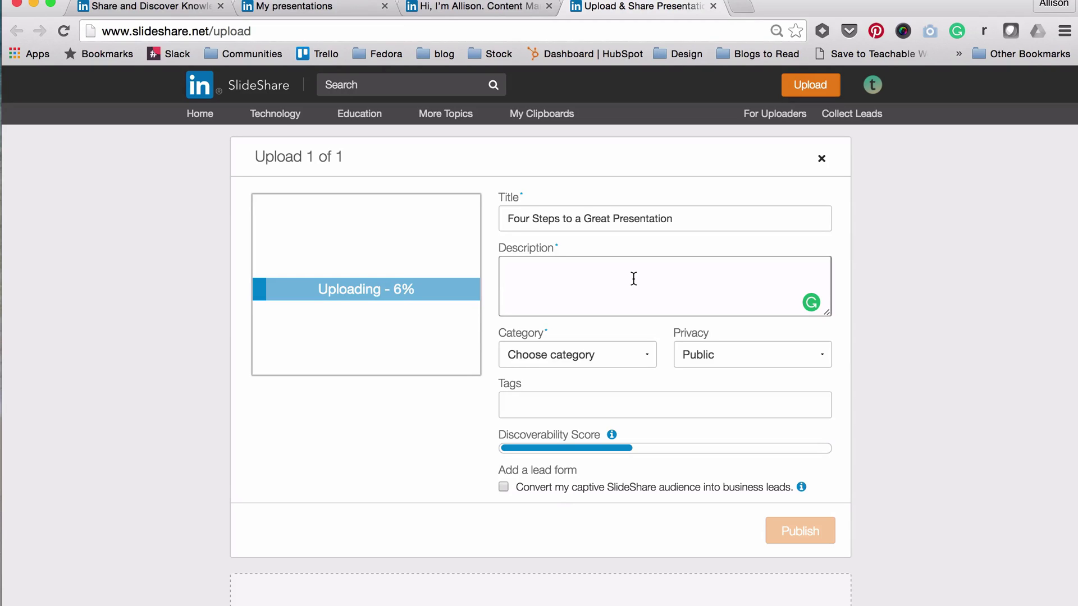
# Close the Category list without choosing one, then return to the end of the title.
pyautogui.click(649, 355)
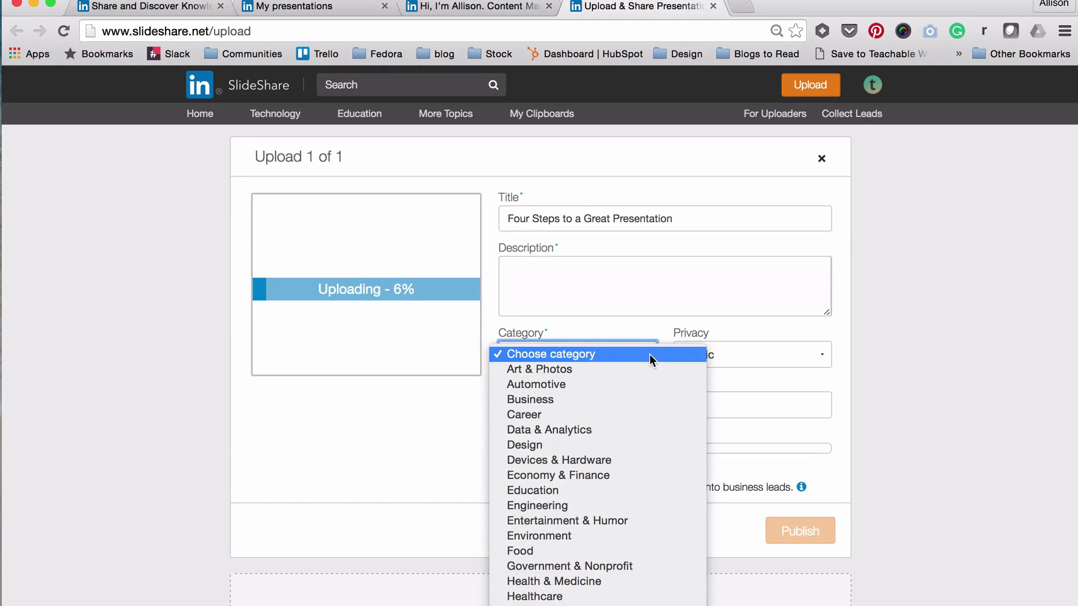
pyautogui.click(766, 335)
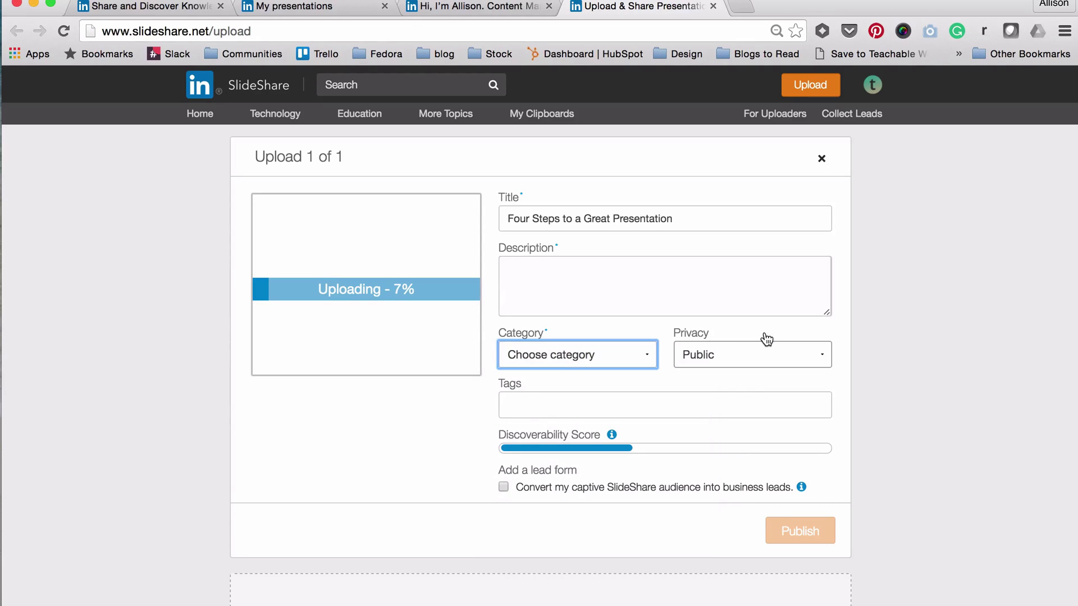
pyautogui.click(668, 404)
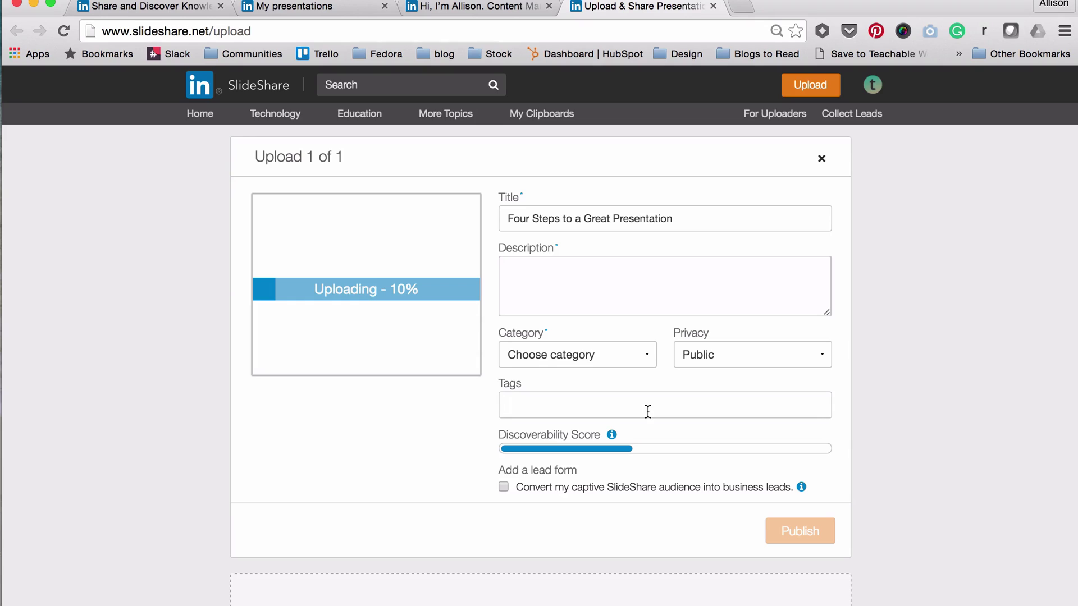
pyautogui.click(717, 217)
pyautogui.write('-')
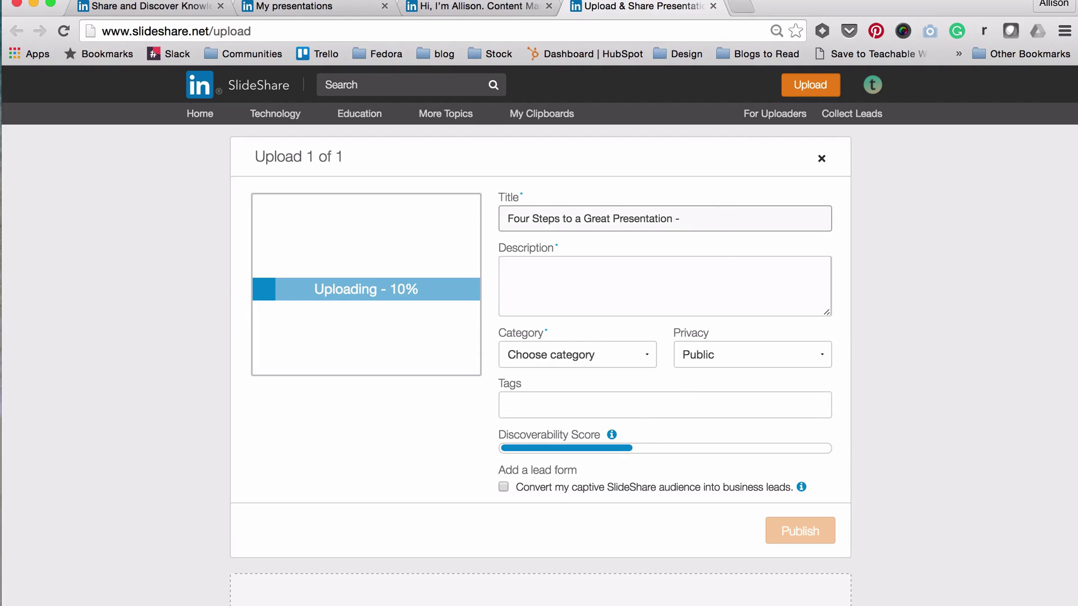
pyautogui.write('@teachablehq')
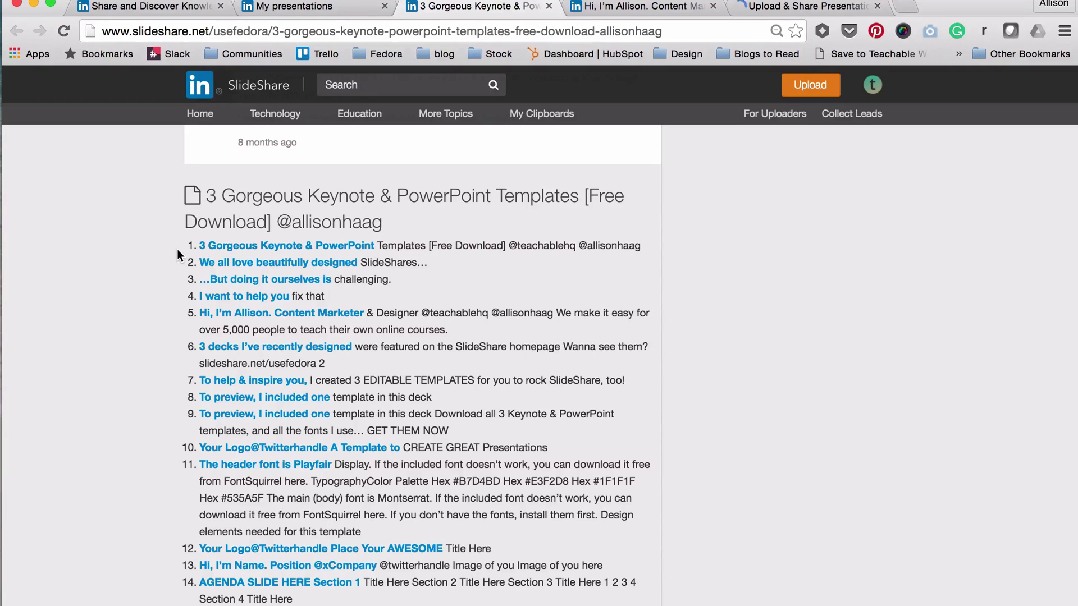
# Return to the Teachable profile and load the 3 Gorgeous Keynote & PowerPoint Templates deck in its player.
pyautogui.scroll(10, 540, 271)
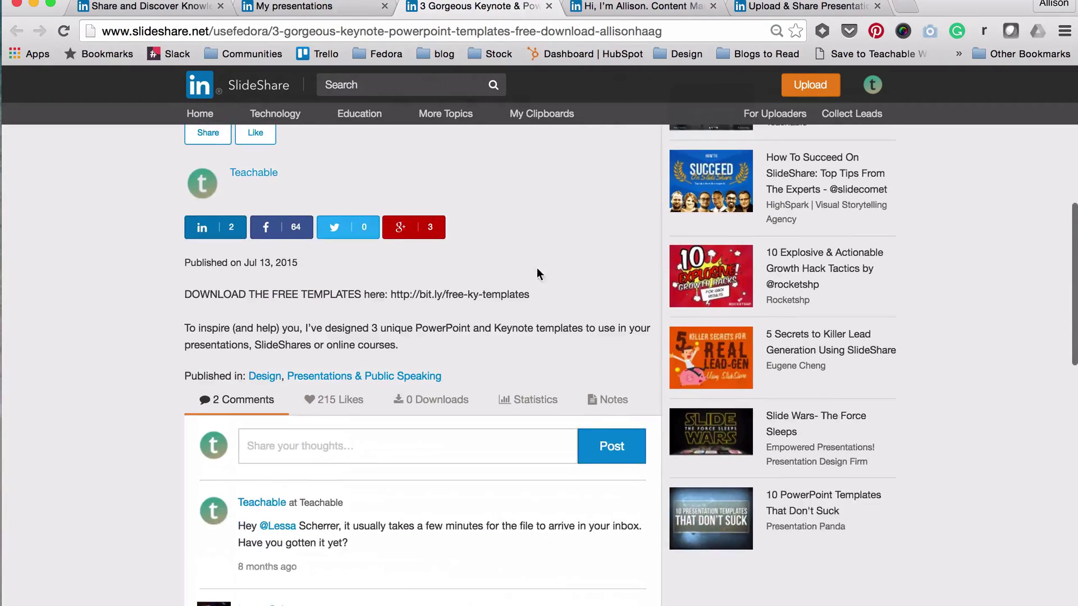
pyautogui.click(293, 6)
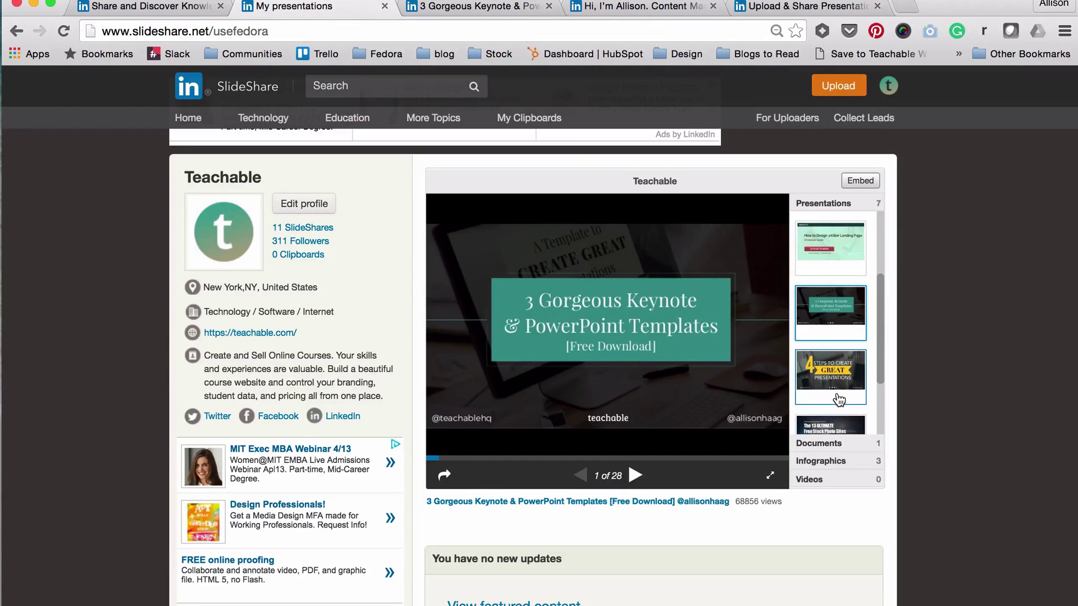
pyautogui.click(838, 397)
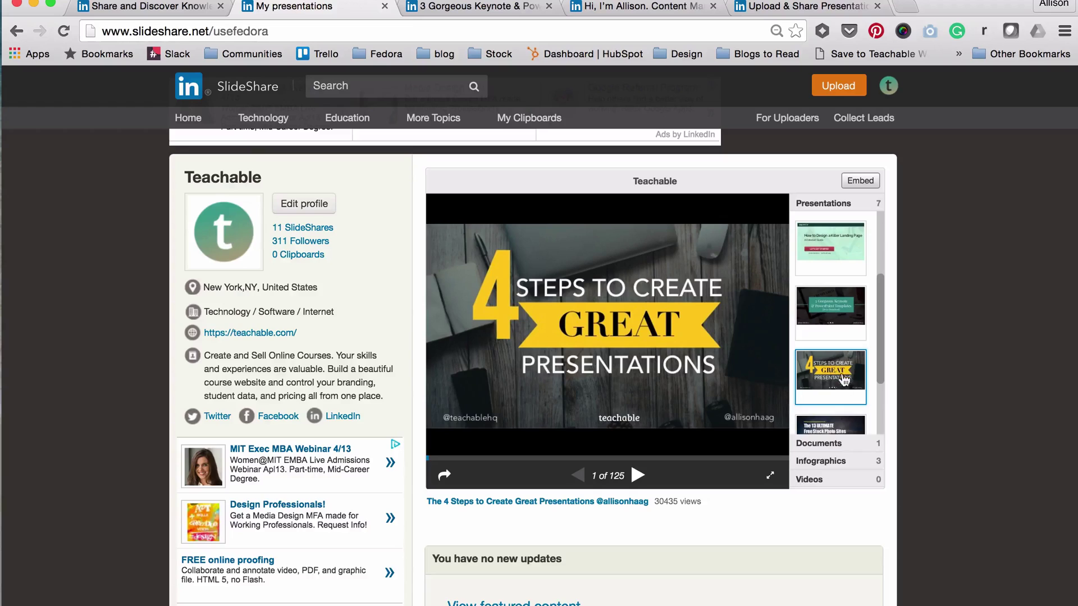
pyautogui.click(842, 313)
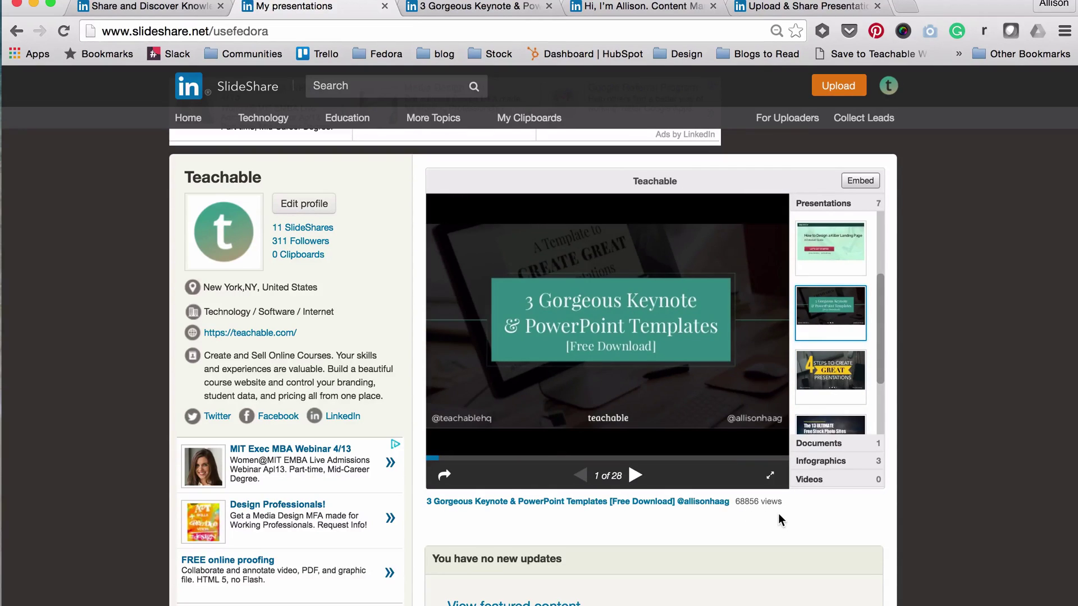
pyautogui.scroll(3, 844, 315)
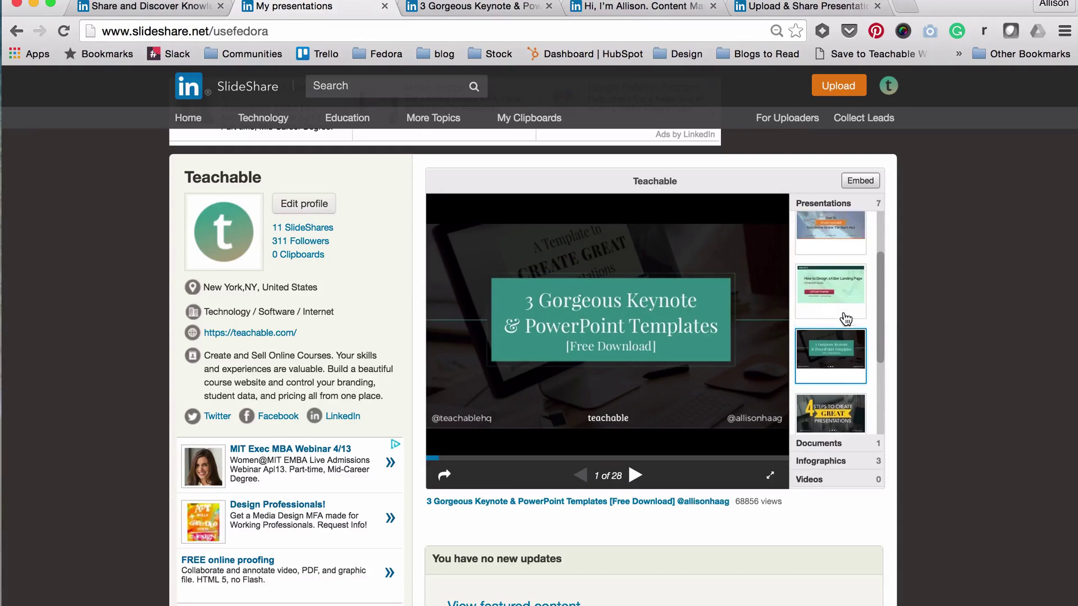